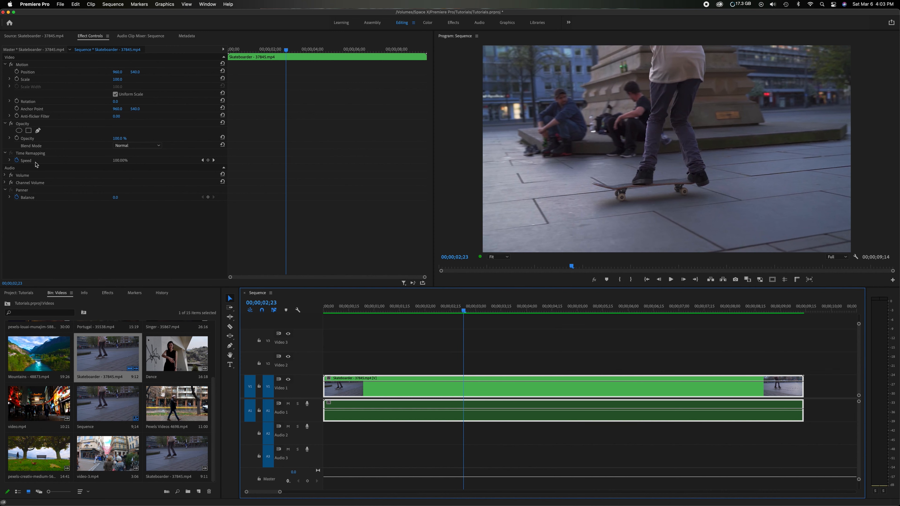
Step: Expand the clip's Time Remapping Speed property and enlarge the height of the Video 1 track
{"action": "left_click", "coordinate": [9, 161]}
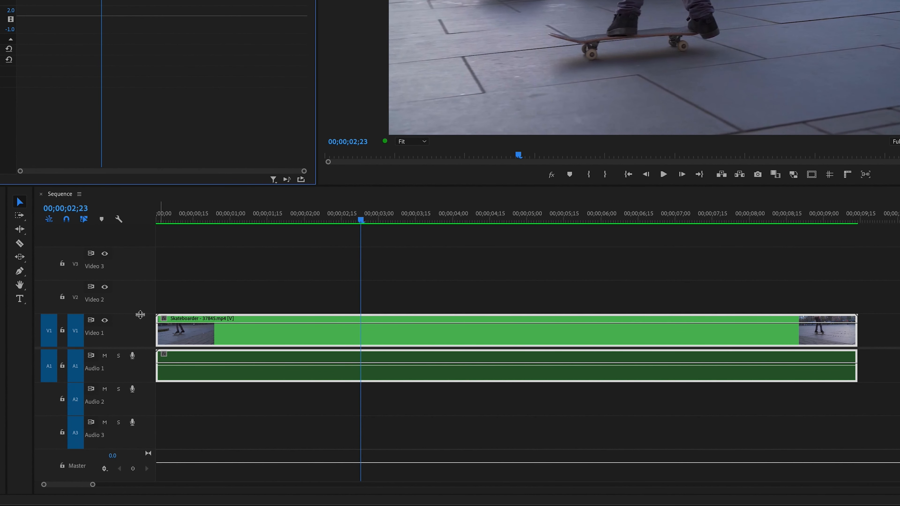
{"action": "left_click_drag", "start_coordinate": [139, 314], "coordinate": [144, 262]}
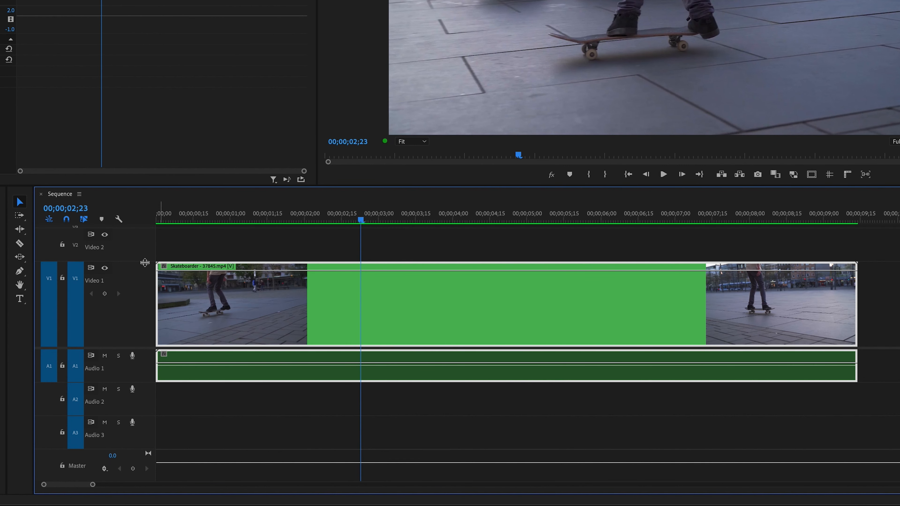
{"action": "double_click", "coordinate": [144, 262]}
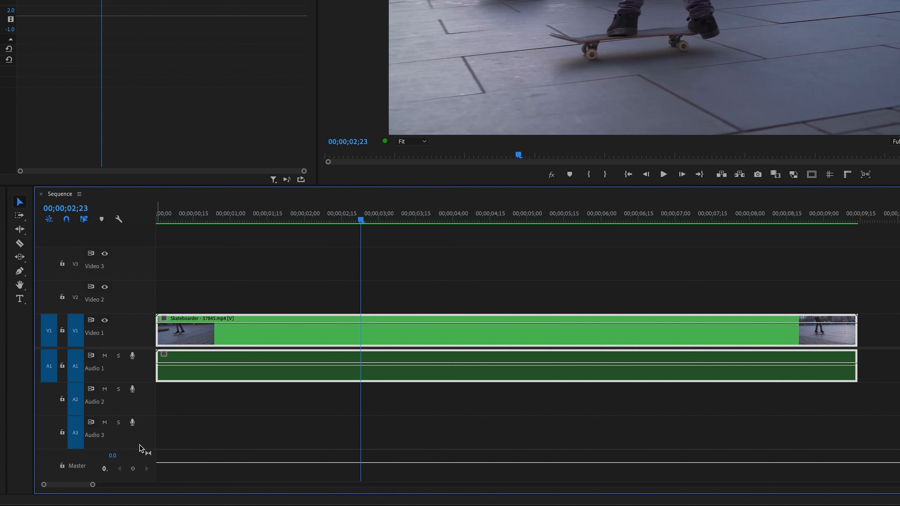
{"action": "scroll", "coordinate": [138, 321], "scroll_direction": "down", "scroll_amount": 4}
{"action": "scroll", "coordinate": [138, 321], "scroll_direction": "up", "scroll_amount": 10}
{"action": "scroll", "coordinate": [138, 321], "scroll_direction": "down", "scroll_amount": 10}
{"action": "scroll", "coordinate": [139, 325], "scroll_direction": "up", "scroll_amount": 5}
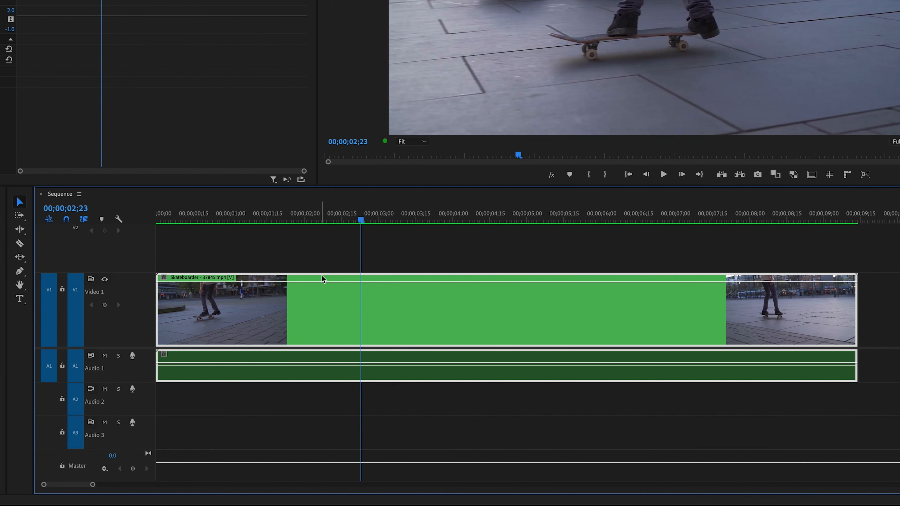
Step: Turn the display of video keyframes in the timeline off and back on
{"action": "left_click", "coordinate": [118, 219]}
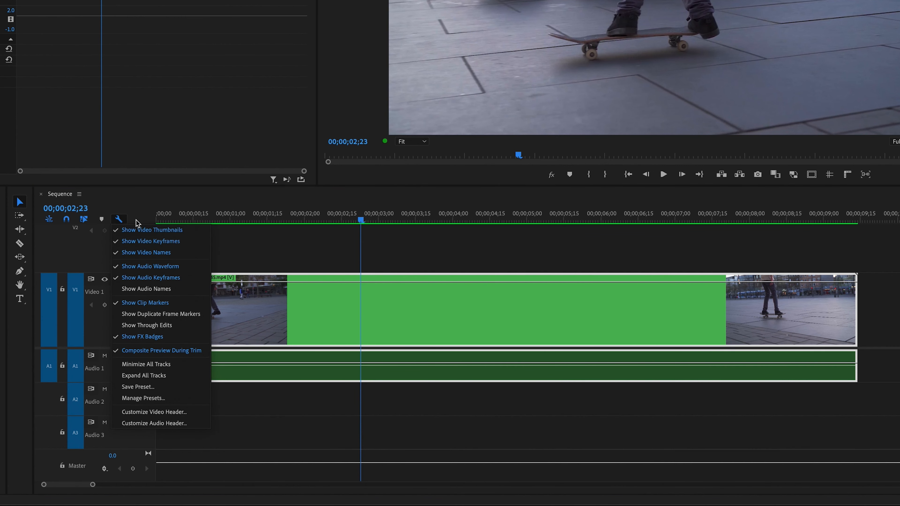
{"action": "left_click", "coordinate": [197, 243]}
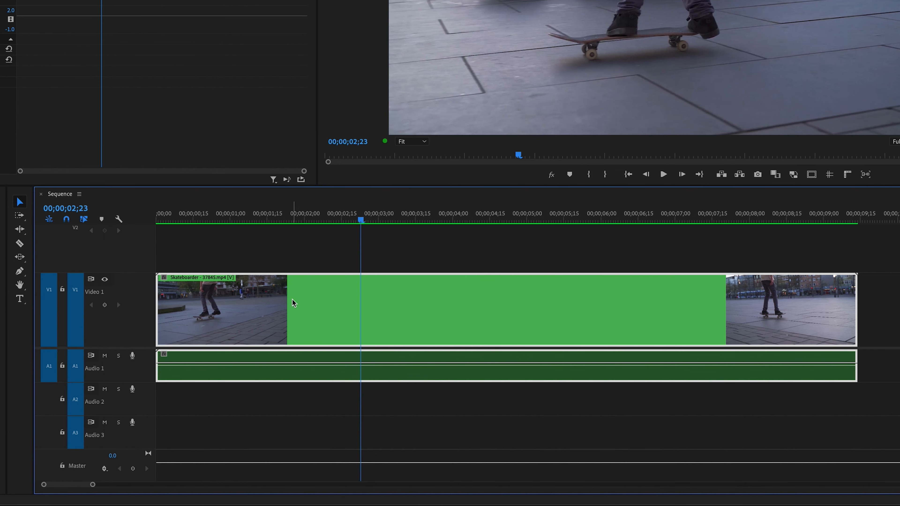
{"action": "left_click", "coordinate": [119, 219]}
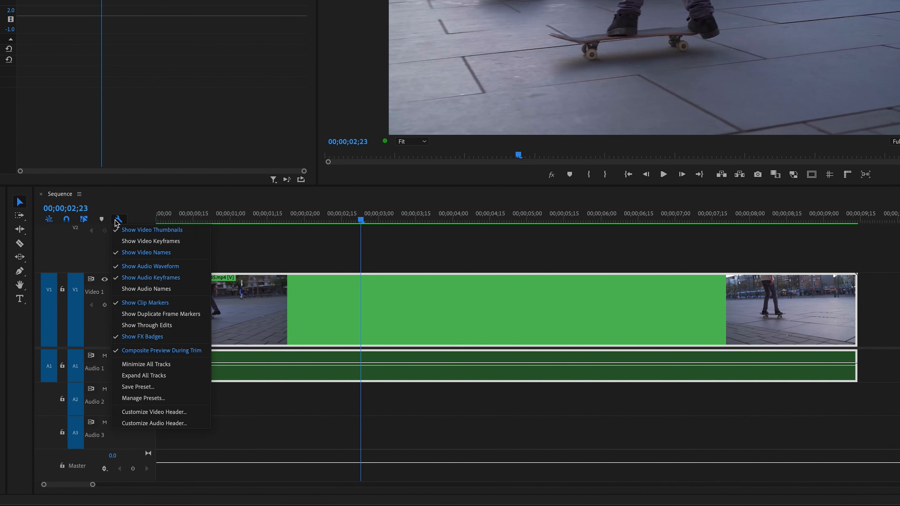
{"action": "left_click", "coordinate": [128, 242]}
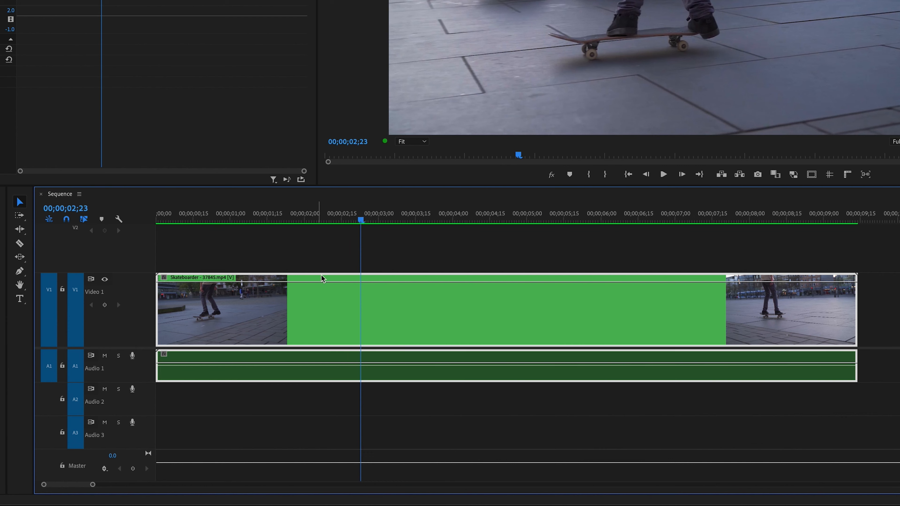
Step: Try lowering the clip's opacity to about 29 on its timeline line and raise it back to full
{"action": "left_click_drag", "start_coordinate": [384, 283], "coordinate": [384, 325]}
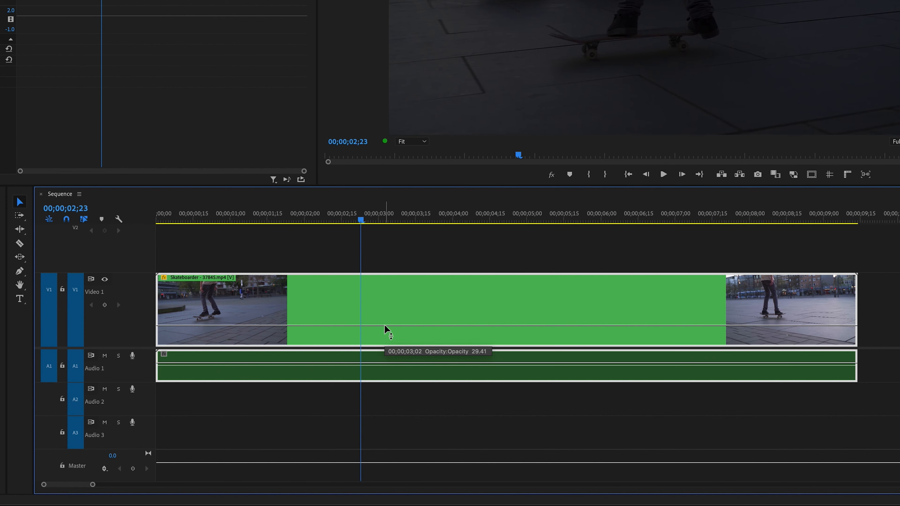
{"action": "left_click_drag", "start_coordinate": [383, 324], "coordinate": [384, 252]}
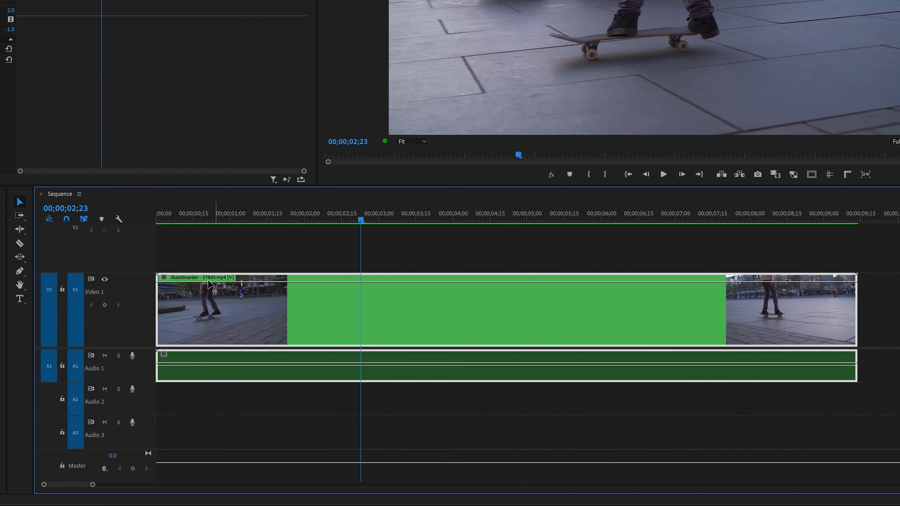
Step: Switch the skateboarder clip's keyframe line from Opacity to Time Remapping Speed
{"action": "left_click", "coordinate": [164, 278]}
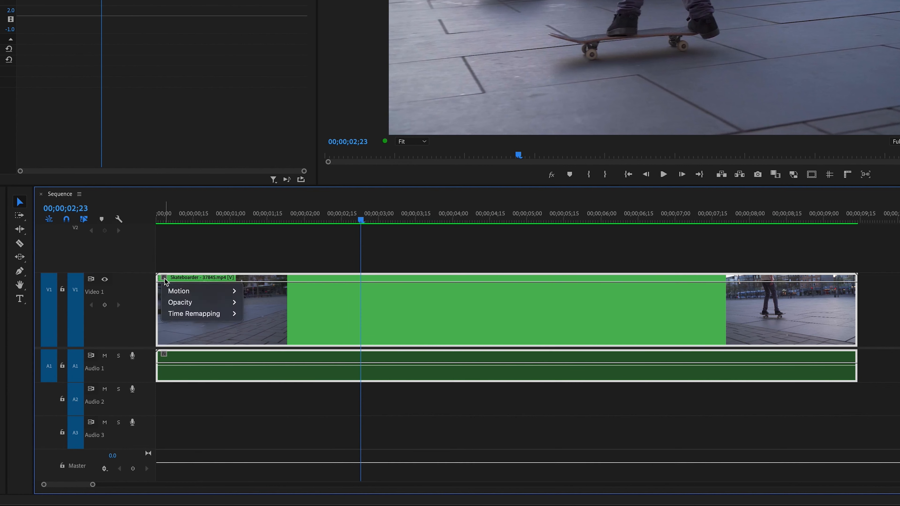
{"action": "mouse_move", "coordinate": [182, 313]}
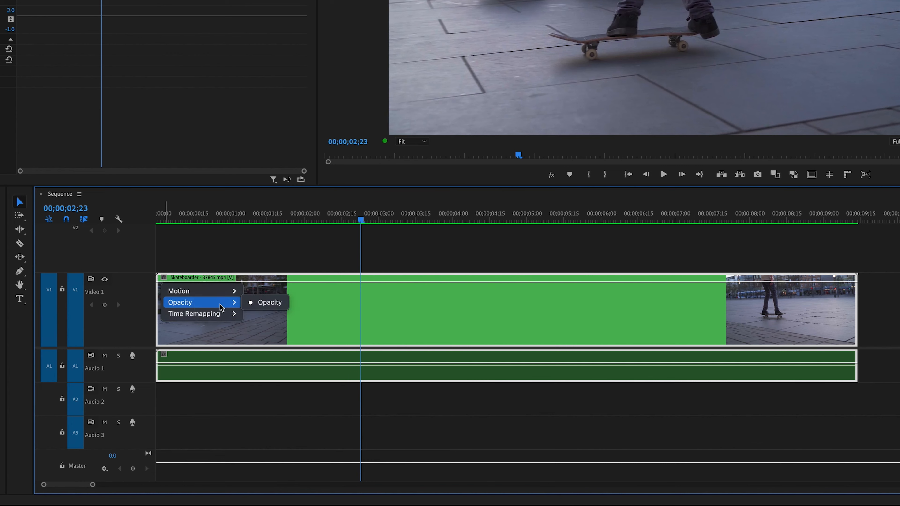
{"action": "left_click", "coordinate": [258, 314]}
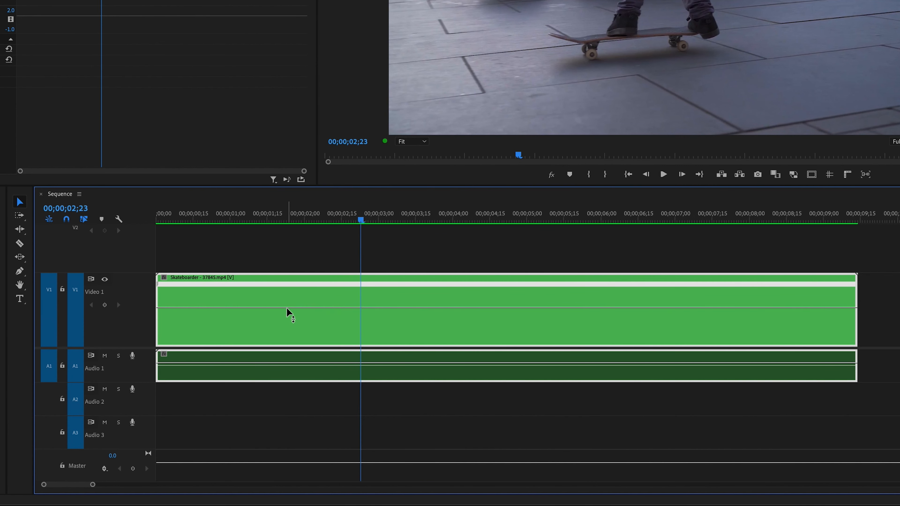
Step: Try speeding up and slowing down the whole clip with its speed line, and undo both changes
{"action": "left_click_drag", "start_coordinate": [288, 308], "coordinate": [289, 264]}
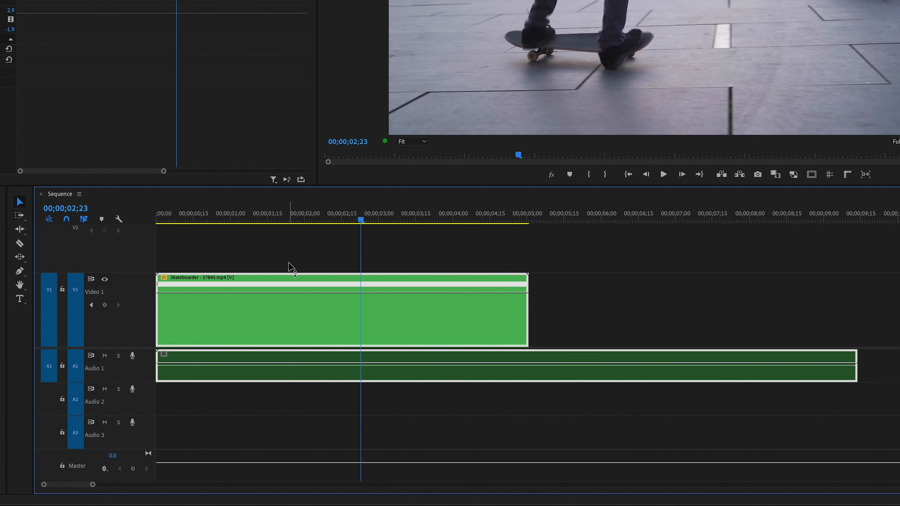
{"action": "left_click_drag", "start_coordinate": [310, 293], "coordinate": [310, 325]}
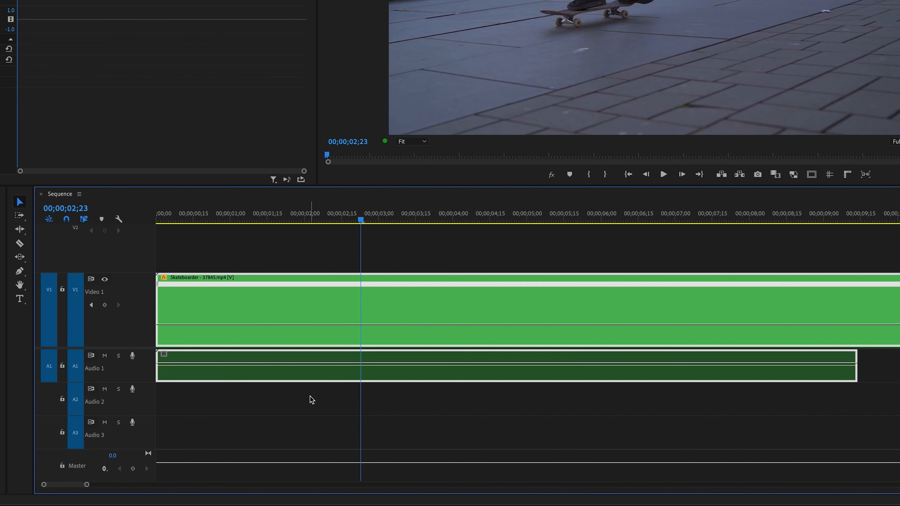
{"action": "key", "text": "ctrl+z"}
{"action": "key", "text": "ctrl+z"}
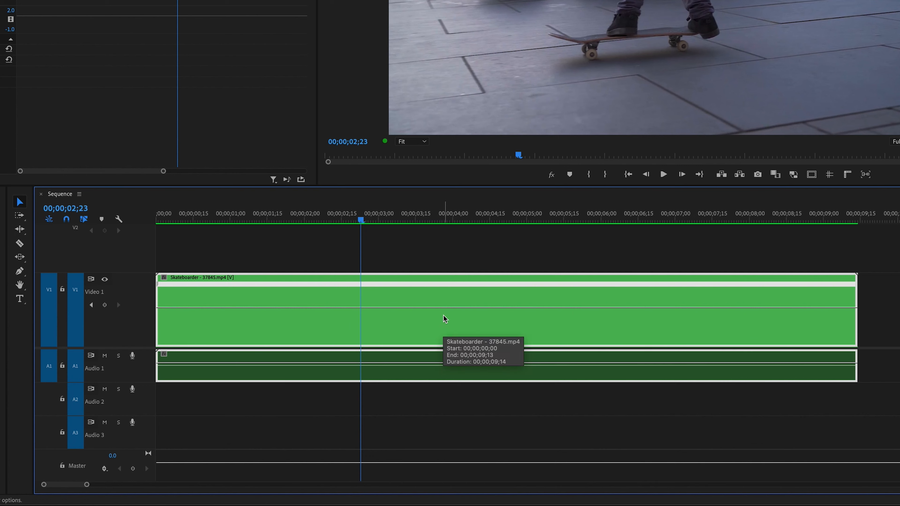
Step: Add a speed keyframe to the clip at 00;00;03;08 with the Pen tool and return to the Selection tool
{"action": "left_click_drag", "start_coordinate": [360, 221], "coordinate": [399, 221]}
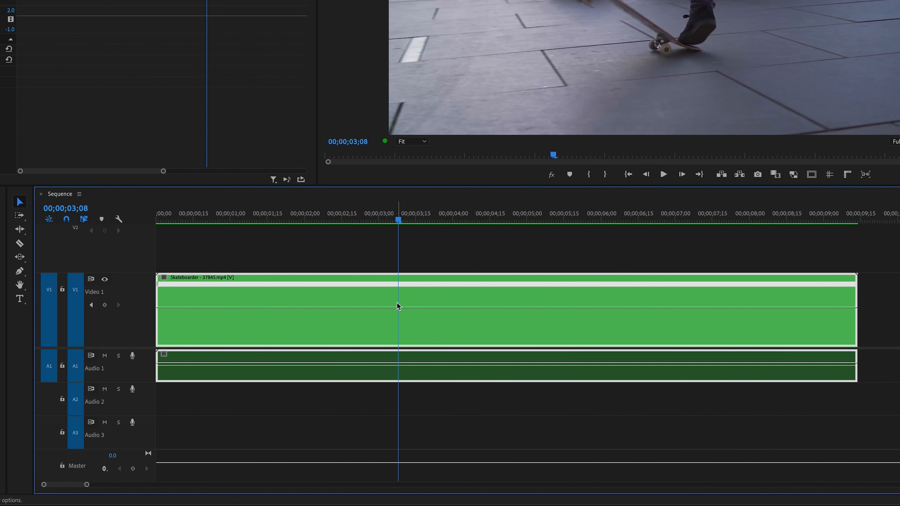
{"action": "left_click", "coordinate": [19, 272]}
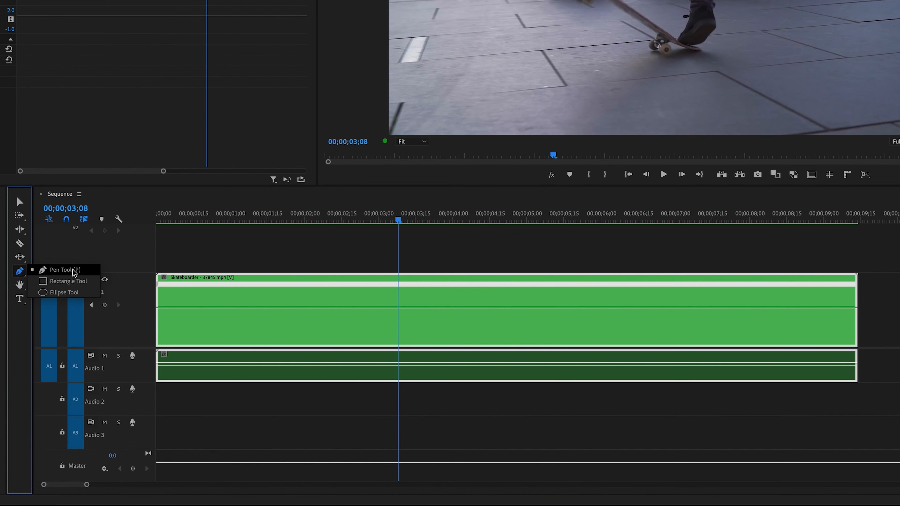
{"action": "left_click", "coordinate": [62, 273]}
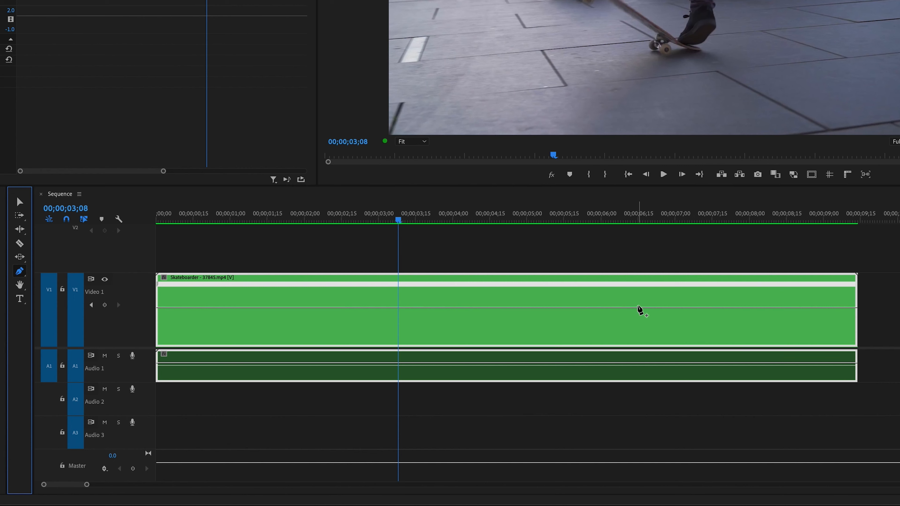
{"action": "left_click", "coordinate": [399, 309]}
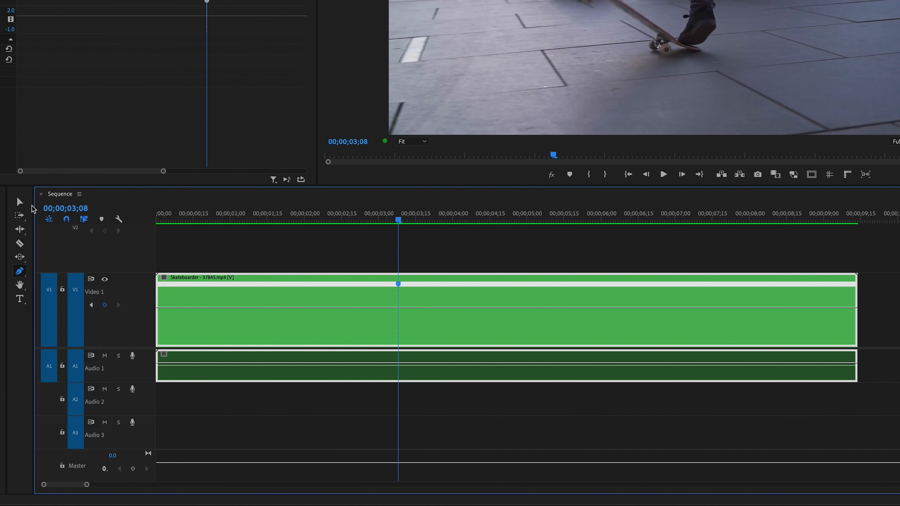
{"action": "left_click", "coordinate": [19, 203]}
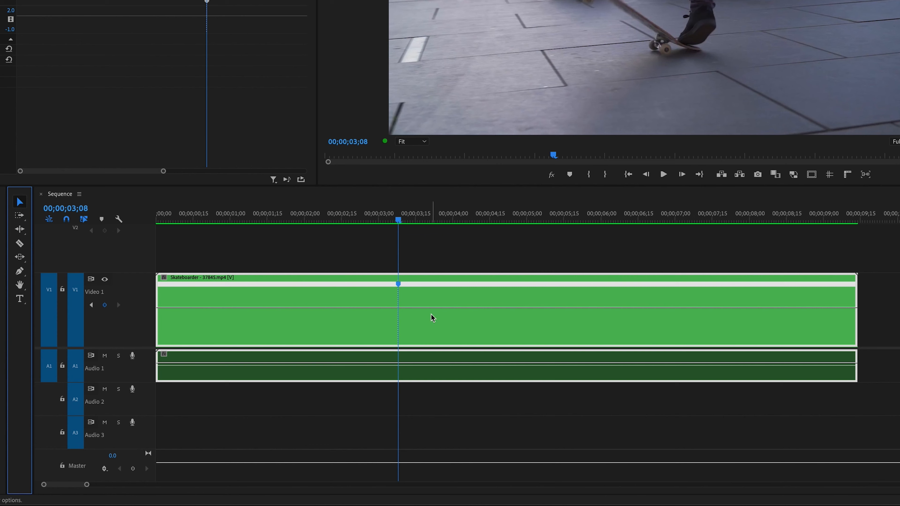
Step: Raise the clip's speed after the 00;00;03;08 keyframe to 191%
{"action": "mouse_move", "coordinate": [419, 308]}
{"action": "left_mouse_down"}
{"action": "mouse_move", "coordinate": [418, 324]}
{"action": "mouse_move", "coordinate": [430, 294]}
{"action": "left_mouse_up"}
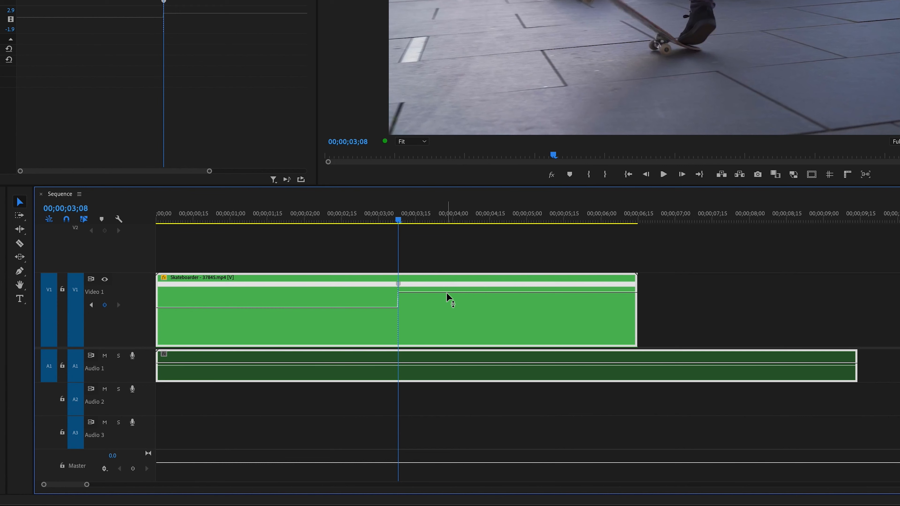
{"action": "left_click_drag", "start_coordinate": [402, 221], "coordinate": [381, 220]}
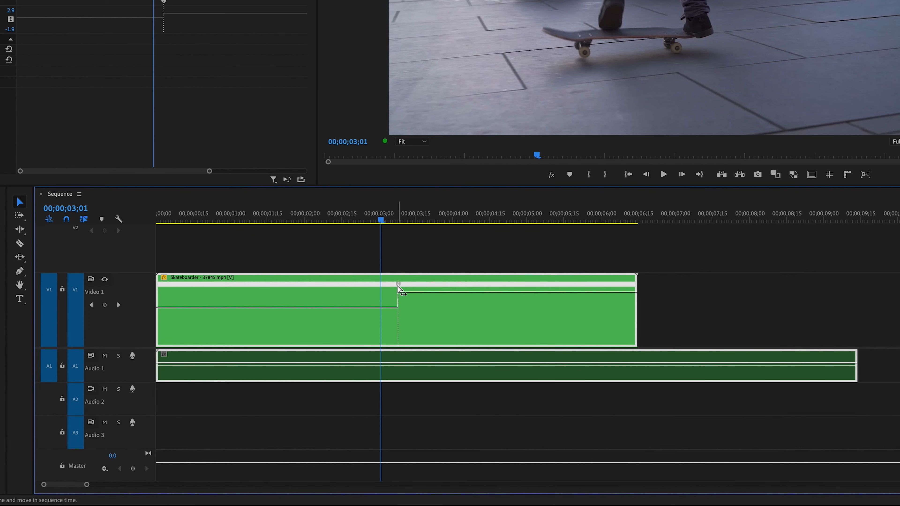
Step: Split the speed keyframe into a gradual ramp ending at about 00;00;03;29 and save the project
{"action": "left_click_drag", "start_coordinate": [402, 289], "coordinate": [452, 290]}
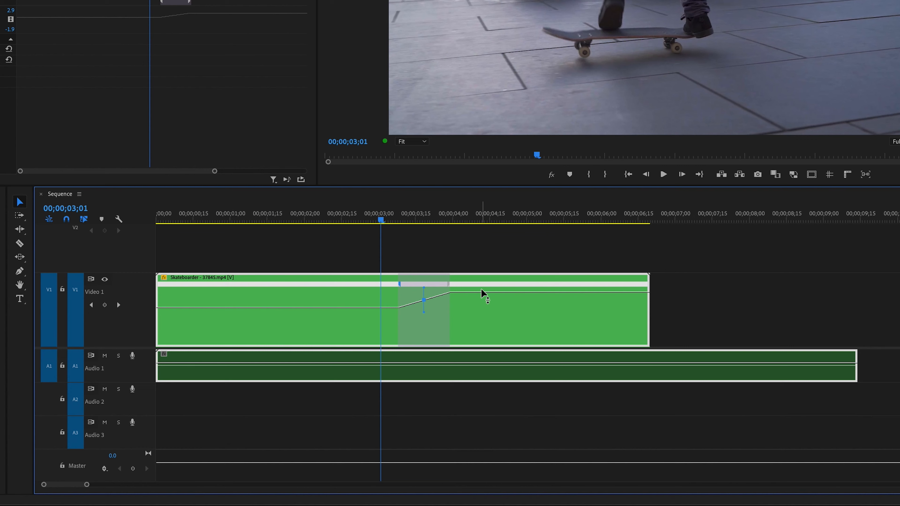
{"action": "mouse_move", "coordinate": [482, 293]}
{"action": "key", "text": "ctrl+s"}
{"action": "left_click_drag", "start_coordinate": [382, 222], "coordinate": [450, 222]}
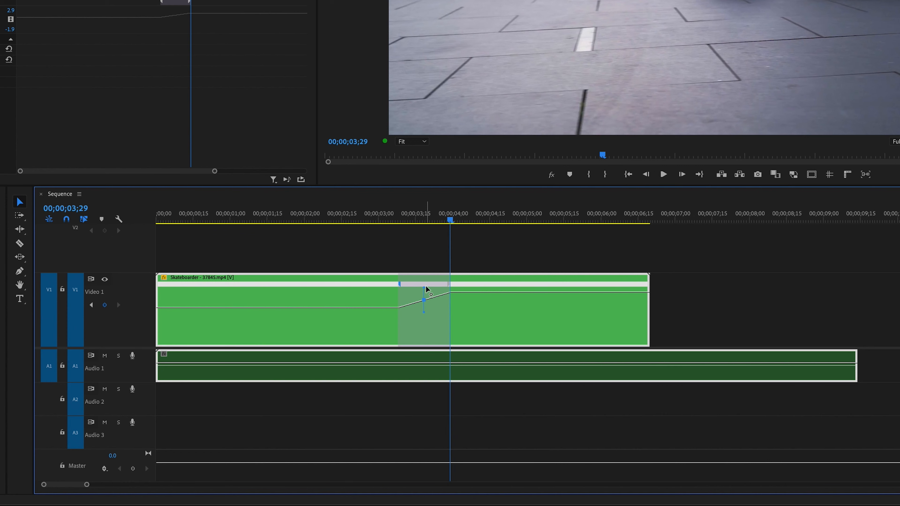
Step: Bend the speed ramp into a smooth ease curve with its Bezier handle
{"action": "left_click_drag", "start_coordinate": [424, 289], "coordinate": [469, 310]}
{"action": "left_click_drag", "start_coordinate": [476, 312], "coordinate": [488, 324]}
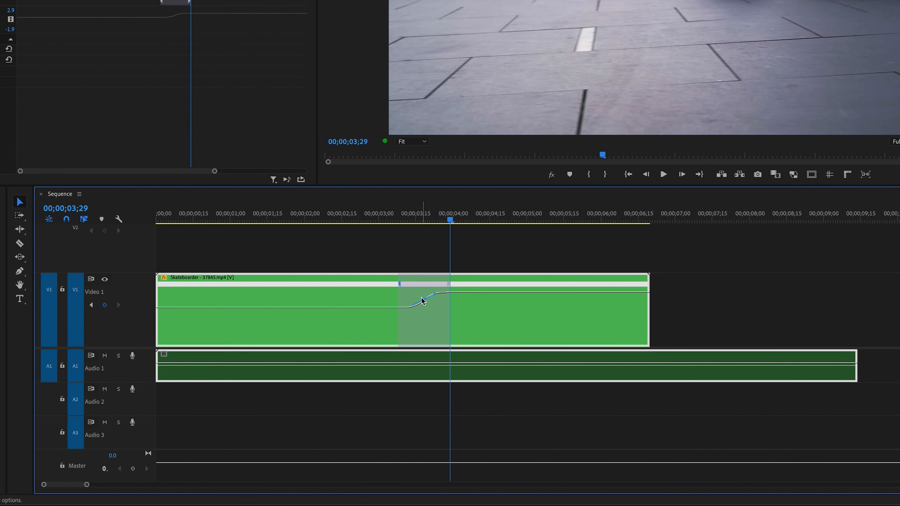
{"action": "left_click_drag", "start_coordinate": [436, 297], "coordinate": [414, 327]}
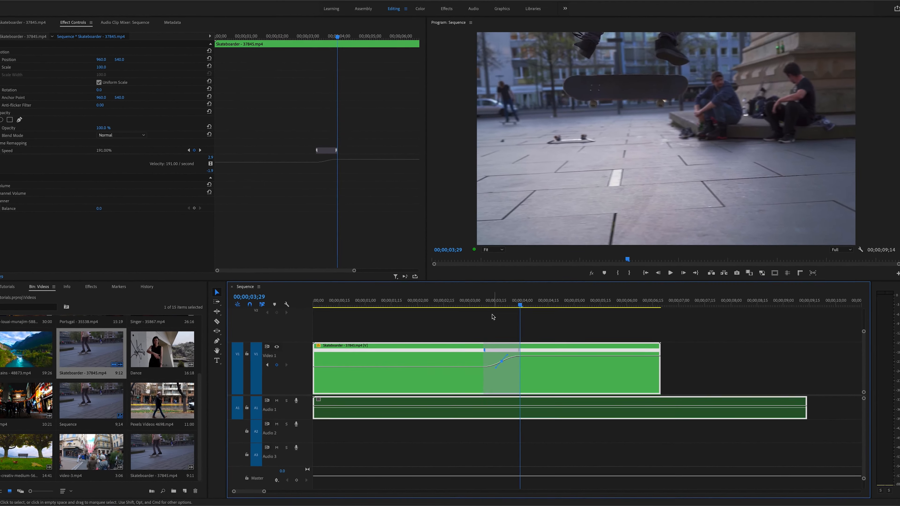
Step: Add a second speed keyframe at 00;00;04;13 and ramp the speed smoothly back down to about 100% after it
{"action": "left_click_drag", "start_coordinate": [484, 299], "coordinate": [549, 309]}
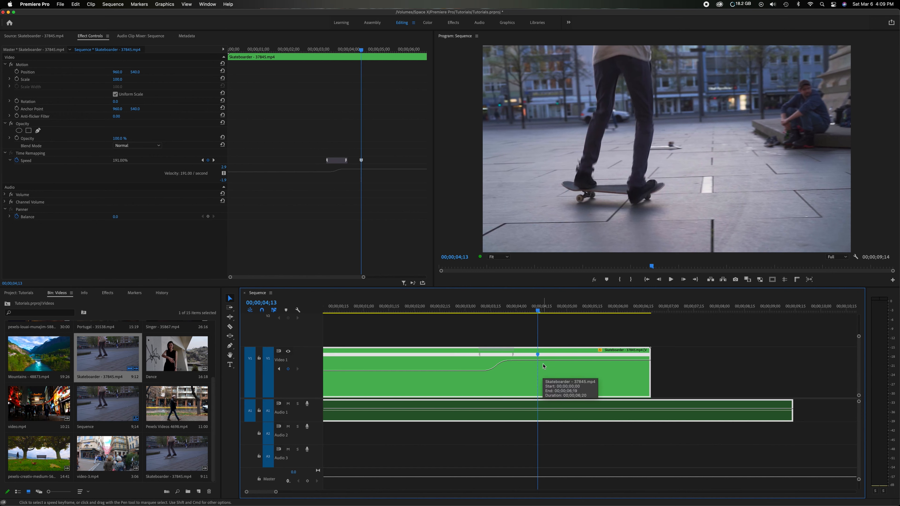
{"action": "left_click_drag", "start_coordinate": [544, 357], "coordinate": [581, 371]}
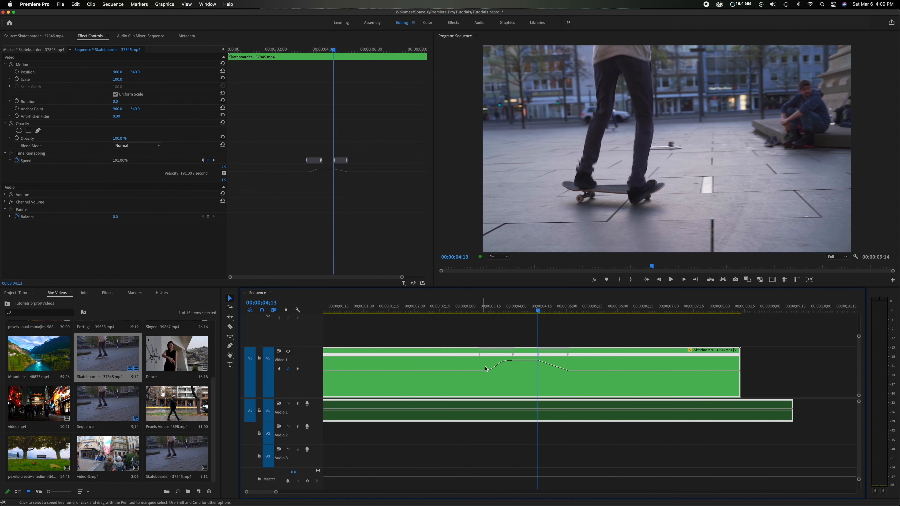
{"action": "left_click", "coordinate": [539, 357]}
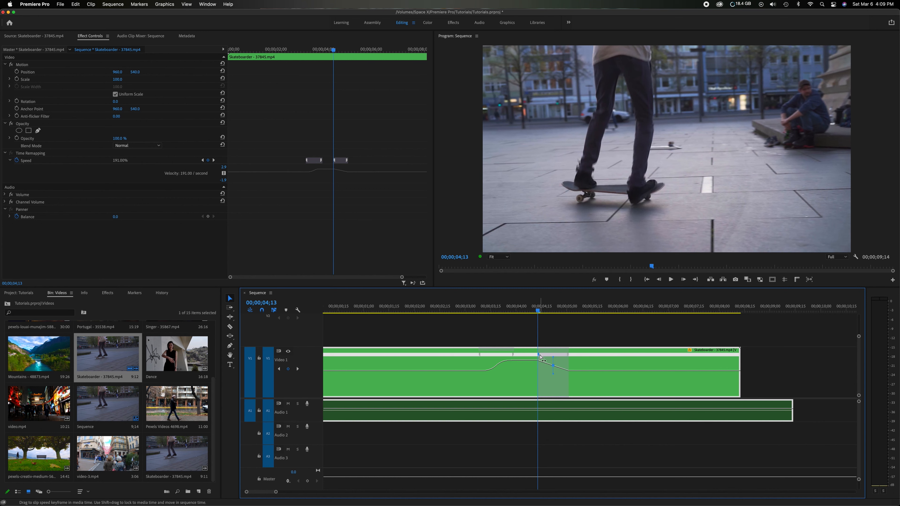
{"action": "left_click_drag", "start_coordinate": [544, 358], "coordinate": [509, 370]}
Step: Play the sequence from 00;00;01;09 to review the clip's speed ramps
{"action": "left_click_drag", "start_coordinate": [512, 308], "coordinate": [380, 306]}
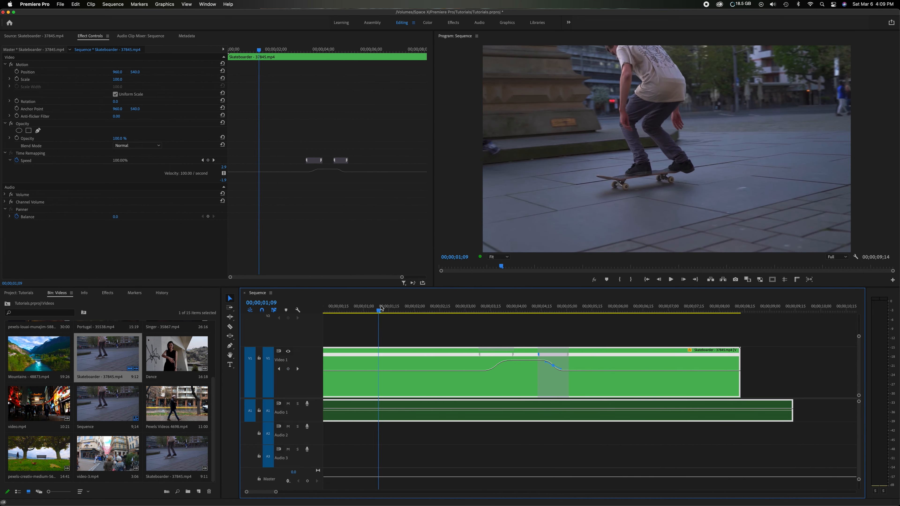
{"action": "key", "text": "space"}
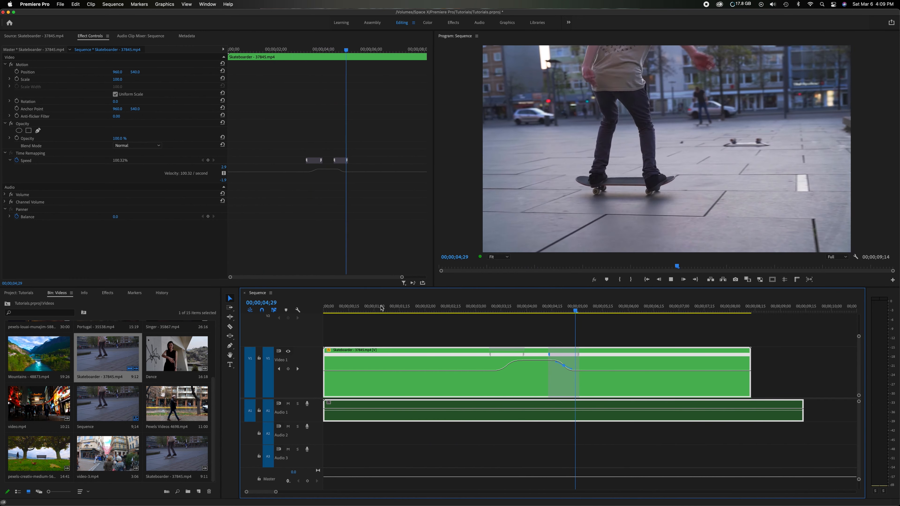
{"action": "key", "text": "space"}
Step: Shorten the first speed ramp by bringing its end in to about 00;00;03;15, just after its start
{"action": "mouse_move", "coordinate": [445, 311]}
{"action": "left_mouse_down"}
{"action": "mouse_move", "coordinate": [473, 310]}
{"action": "mouse_move", "coordinate": [442, 311]}
{"action": "left_mouse_up"}
{"action": "scroll", "coordinate": [490, 334], "scroll_direction": "up", "scroll_amount": 3}
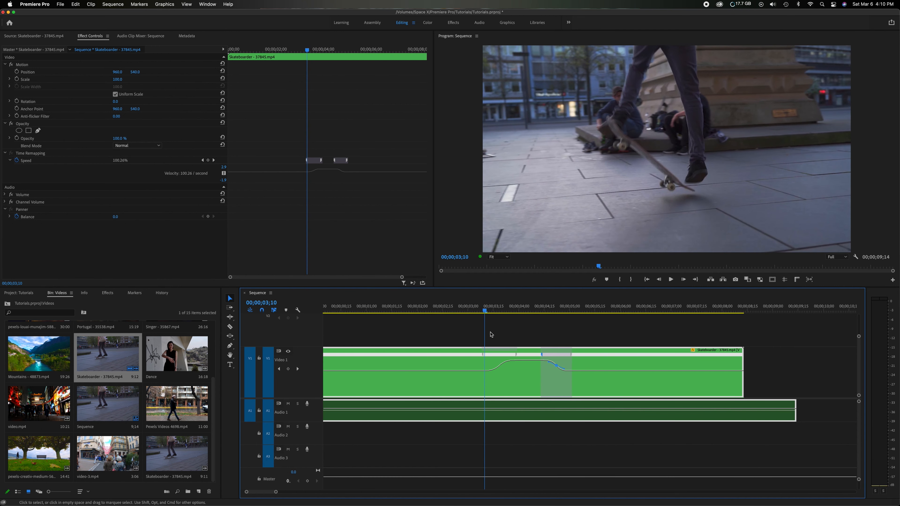
{"action": "left_click", "coordinate": [483, 355]}
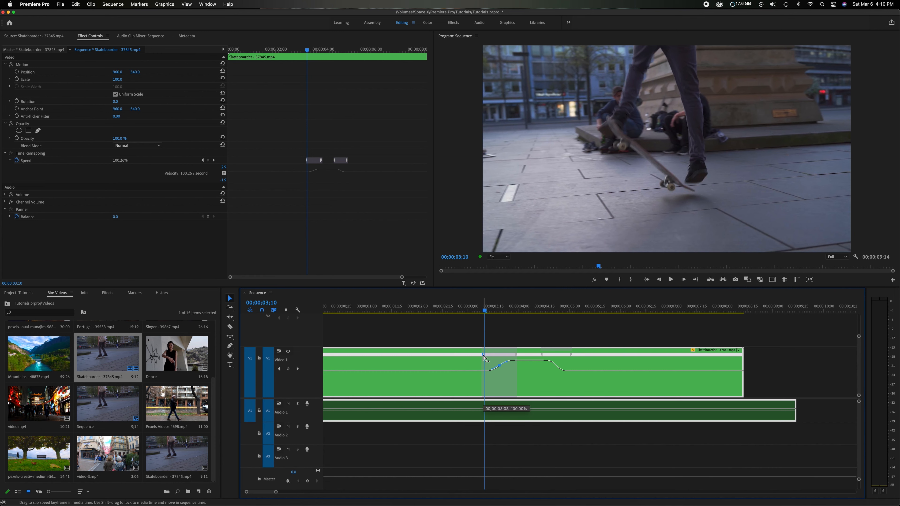
{"action": "left_click_drag", "start_coordinate": [486, 359], "coordinate": [487, 358]}
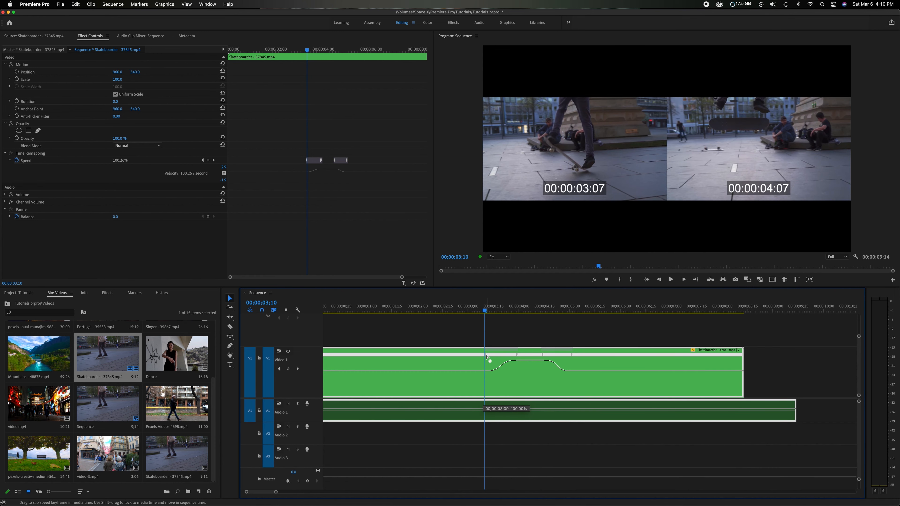
{"action": "mouse_move", "coordinate": [487, 358]}
{"action": "left_mouse_down"}
{"action": "mouse_move", "coordinate": [498, 357]}
{"action": "mouse_move", "coordinate": [473, 357]}
{"action": "mouse_move", "coordinate": [482, 358]}
{"action": "left_mouse_up"}
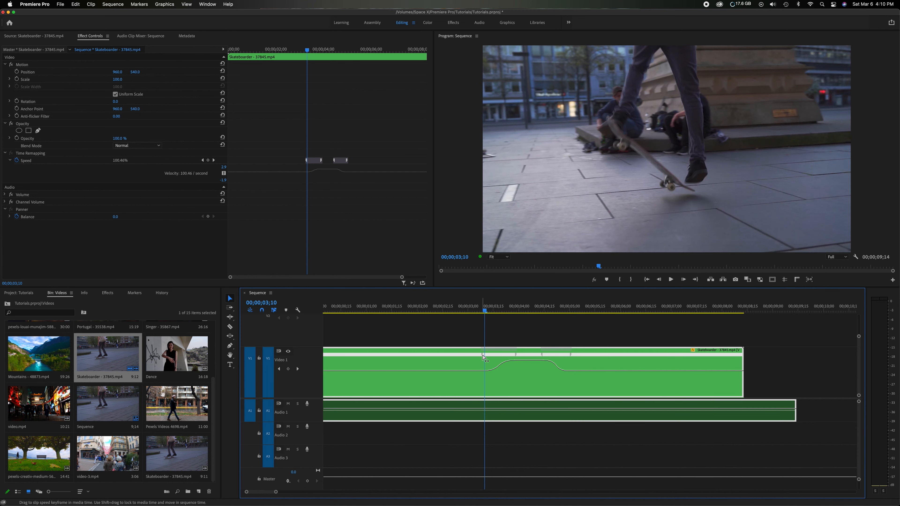
{"action": "left_click", "coordinate": [516, 355]}
{"action": "left_click_drag", "start_coordinate": [517, 358], "coordinate": [489, 358]}
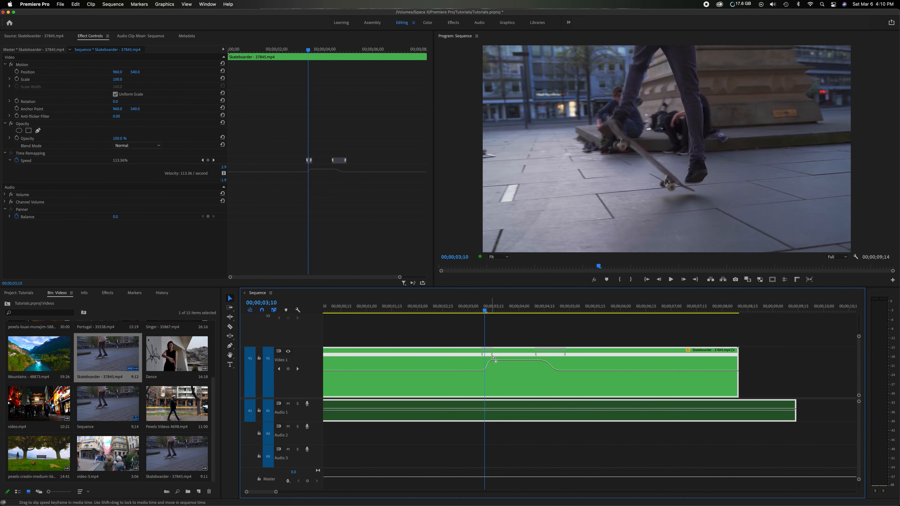
Step: Nudge the start of the second speed ramp slightly earlier, to about 00;00;04;08
{"action": "left_click", "coordinate": [536, 357]}
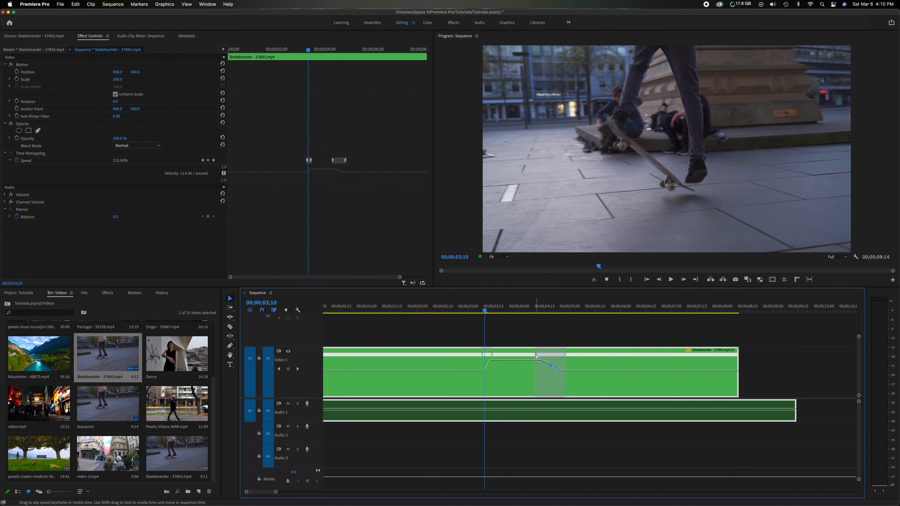
{"action": "left_click", "coordinate": [535, 357]}
{"action": "left_click_drag", "start_coordinate": [537, 358], "coordinate": [535, 356]}
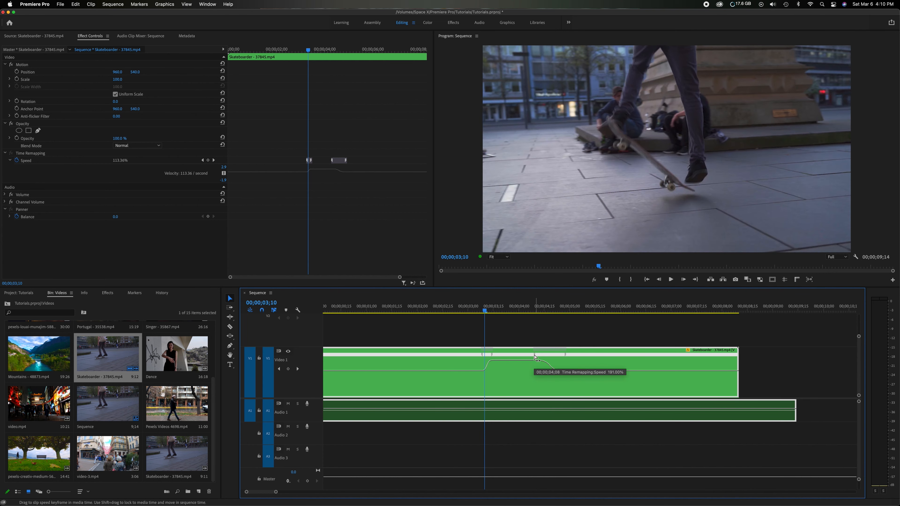
Step: Play the sequence from before the first speed ramp to review the abrupt speed-up
{"action": "left_click_drag", "start_coordinate": [490, 313], "coordinate": [400, 315]}
{"action": "key", "text": "space"}
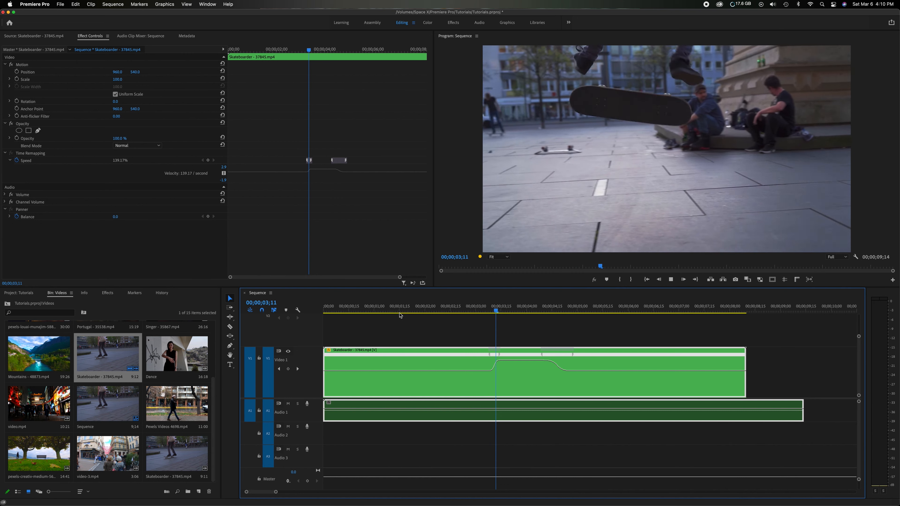
{"action": "key", "text": "space"}
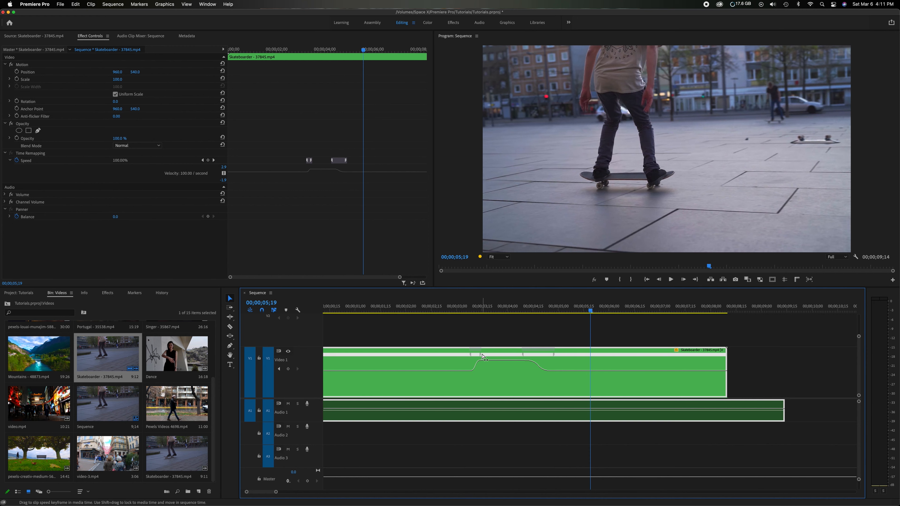
Step: Lengthen the first speed ramp and invert the speed curve: faster before it, 71% between the ramps and 137% after them
{"action": "left_click_drag", "start_coordinate": [483, 355], "coordinate": [491, 356]}
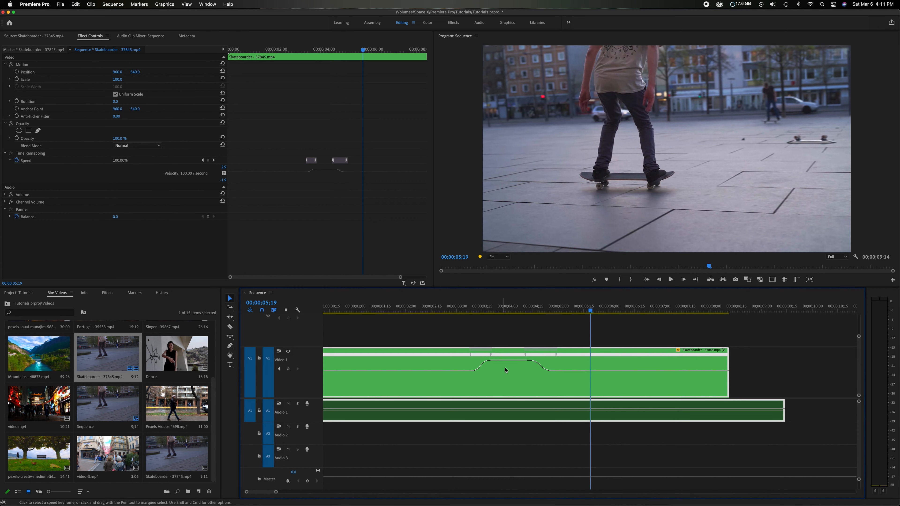
{"action": "left_click_drag", "start_coordinate": [510, 361], "coordinate": [510, 374]}
{"action": "left_click_drag", "start_coordinate": [414, 371], "coordinate": [414, 354]}
{"action": "left_click_drag", "start_coordinate": [624, 370], "coordinate": [623, 367]}
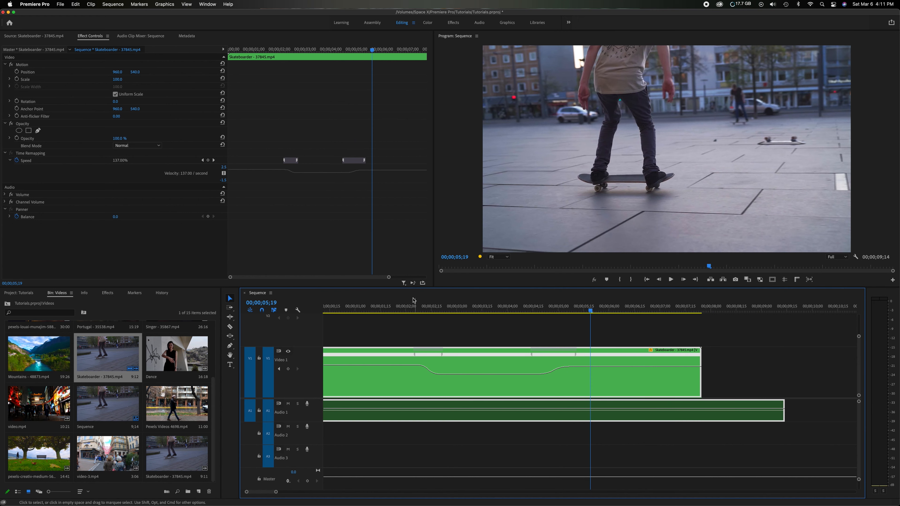
Step: Play the inverted ramps from near the start and raise the outer sections' speed further, setting the closing section to 176%
{"action": "left_click_drag", "start_coordinate": [399, 309], "coordinate": [351, 310]}
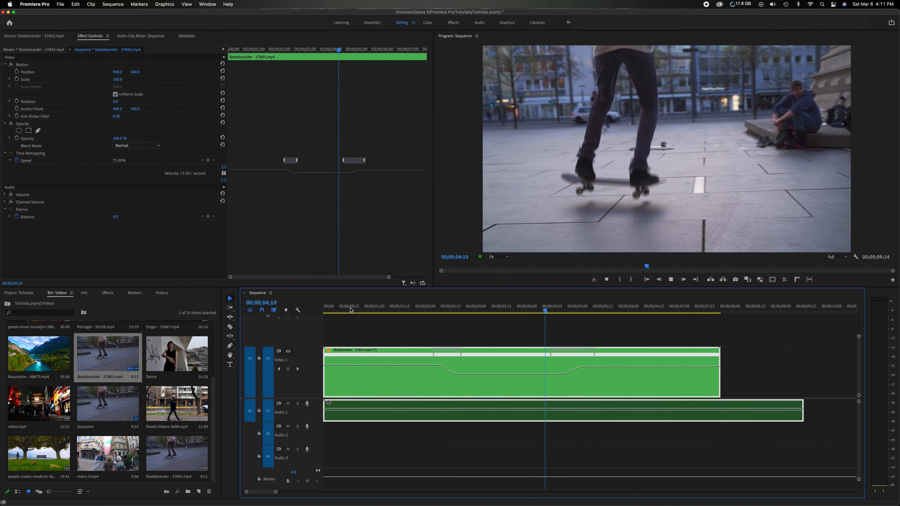
{"action": "key", "text": "space"}
{"action": "left_click_drag", "start_coordinate": [605, 365], "coordinate": [552, 361]}
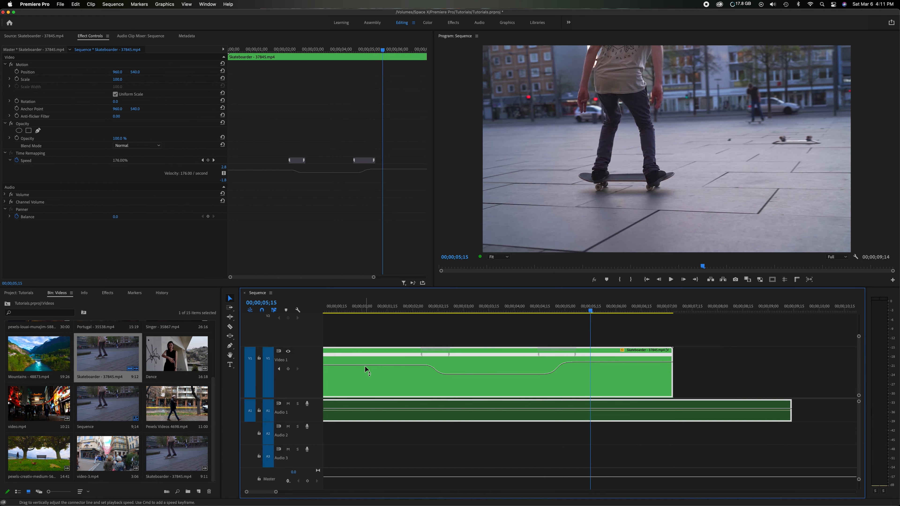
{"action": "left_click_drag", "start_coordinate": [370, 367], "coordinate": [371, 361]}
Step: Play the sequence from its start to review the fast-slow-fast speed ramps
{"action": "key", "text": "Home"}
{"action": "key", "text": "space"}
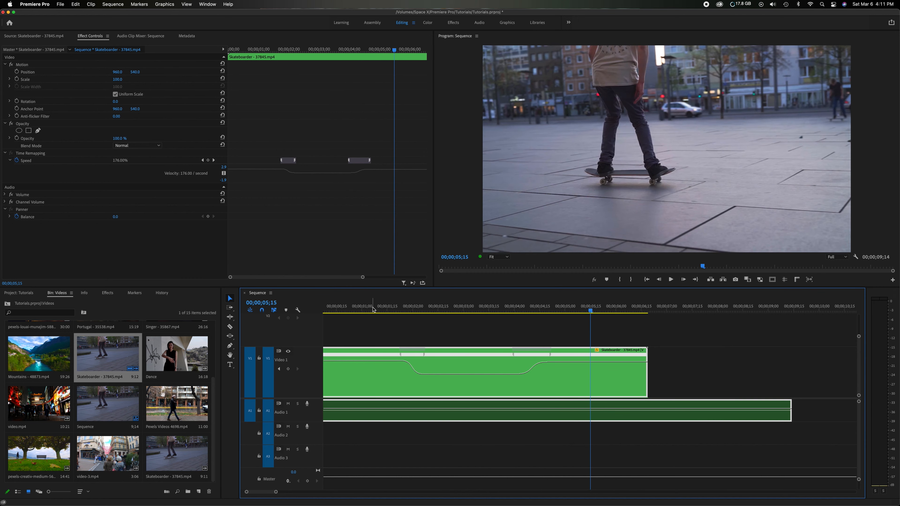
{"action": "left_click_drag", "start_coordinate": [314, 310], "coordinate": [308, 310]}
{"action": "key", "text": "space"}
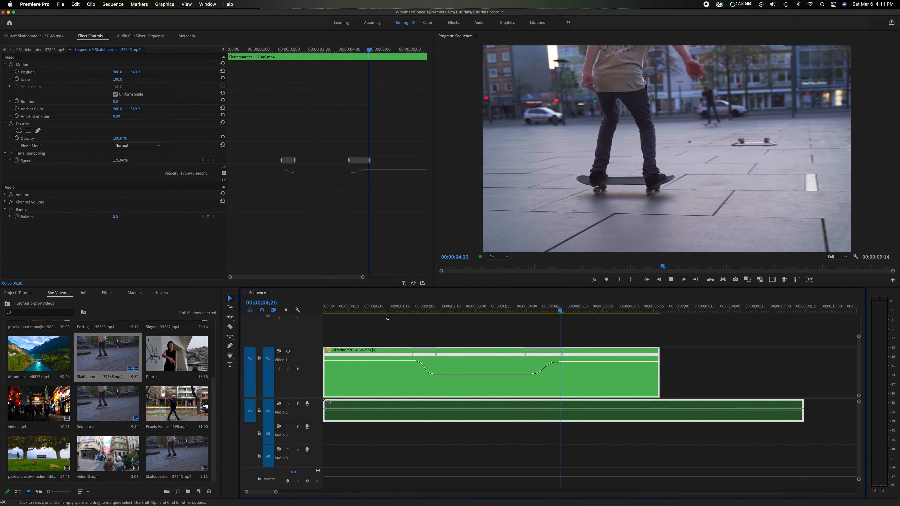
{"action": "key", "text": "space"}
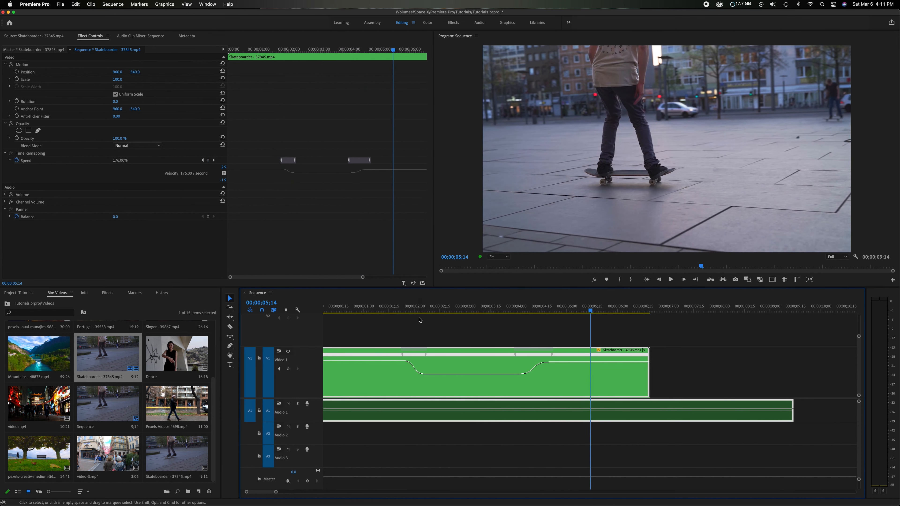